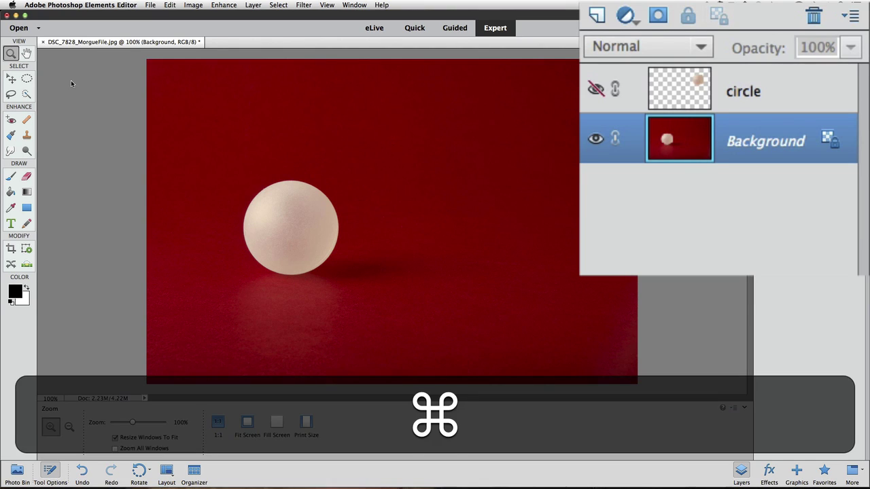
- Duplicate the Background layer with Cmd+J to create a Background copy layer
key("super+j")
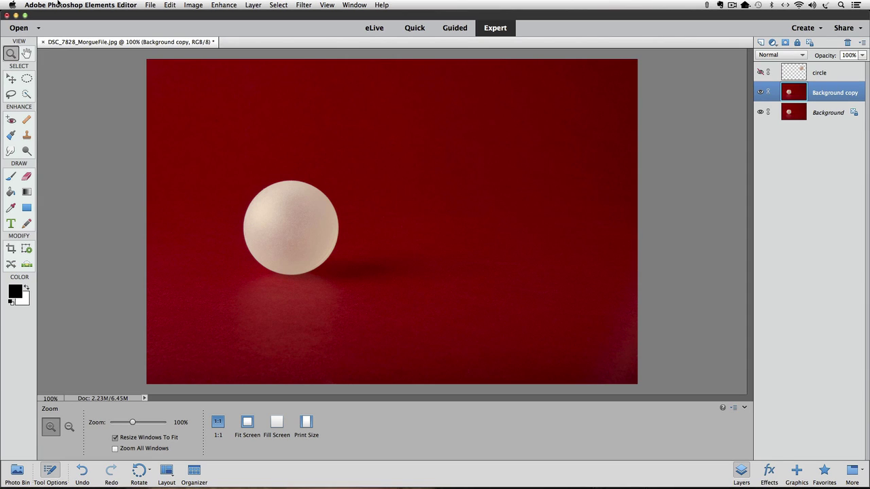
- Turn on rulers from the View menu
left_click(327, 5)
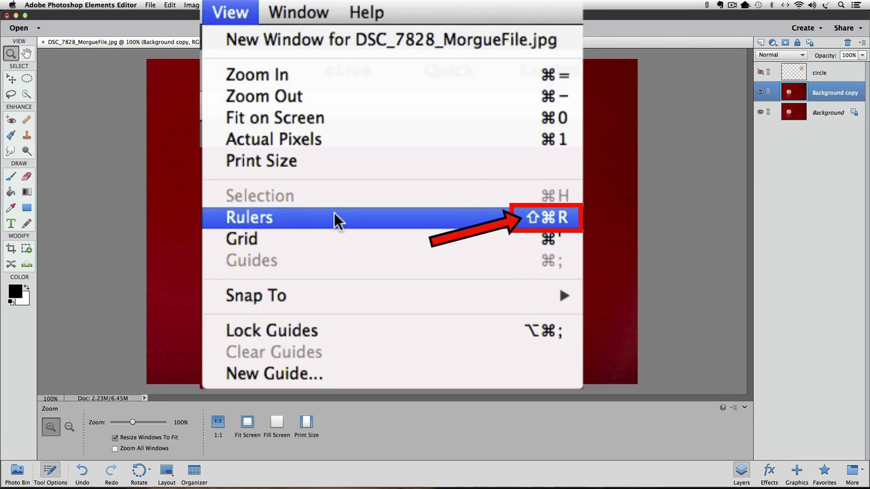
left_click(334, 216)
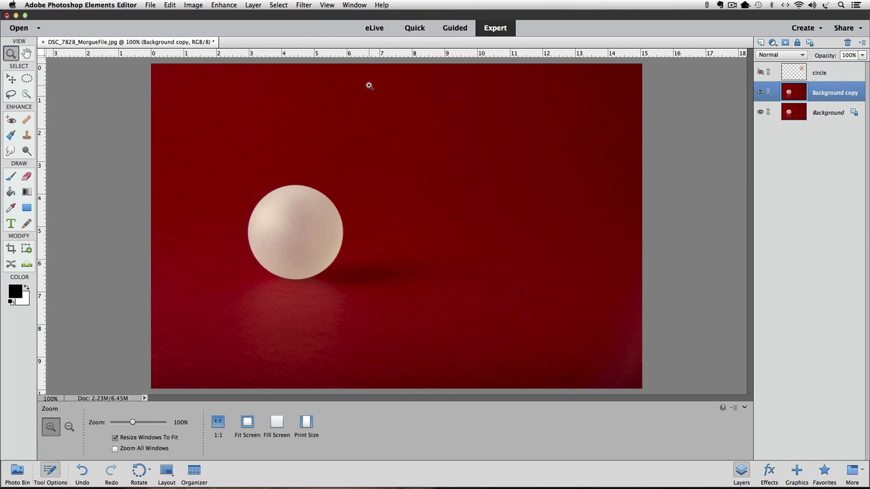
- Start Free Transform on the Background copy layer to reveal its centre point
key("super+t")
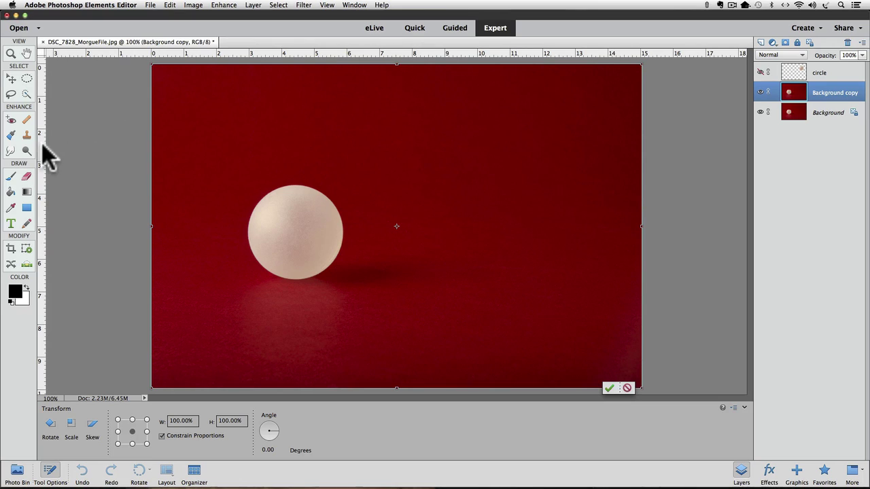
- Drag a vertical and a horizontal guide from the rulers to the transform's centre point
left_click_drag(41, 144, 396, 159)
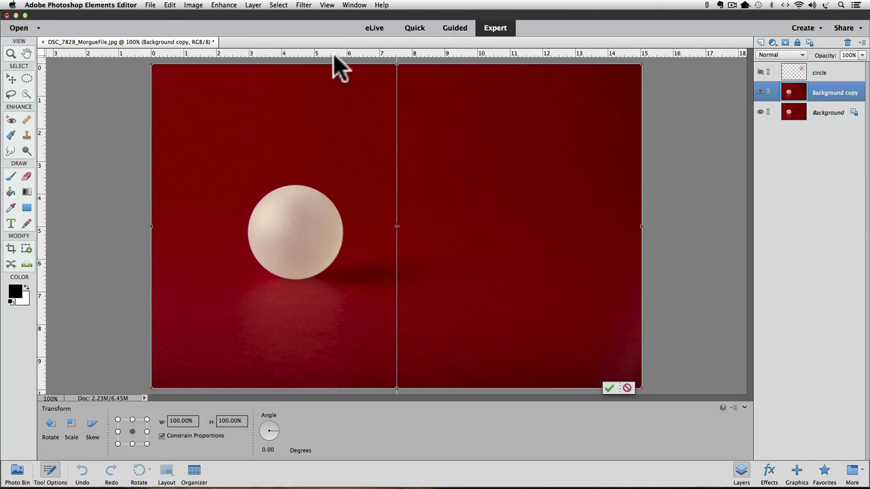
left_click_drag(335, 53, 359, 225)
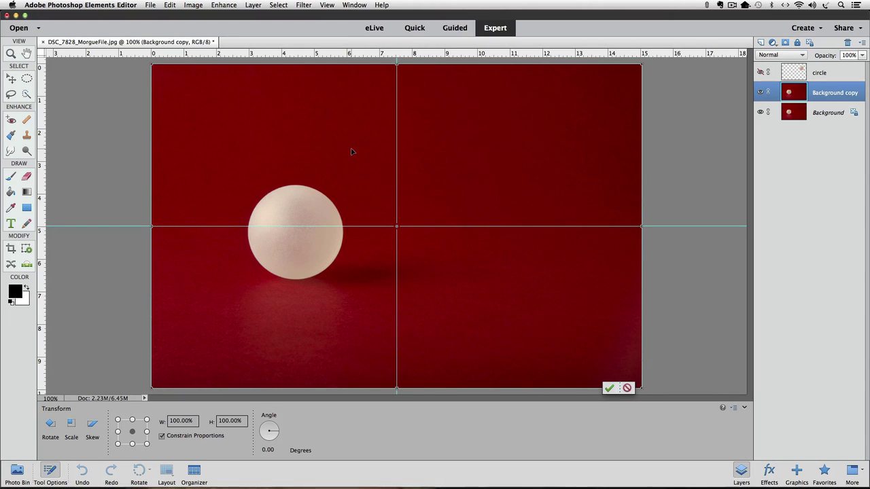
- Cancel the free transform, leaving the photo unchanged with the centre guides
left_click(625, 387)
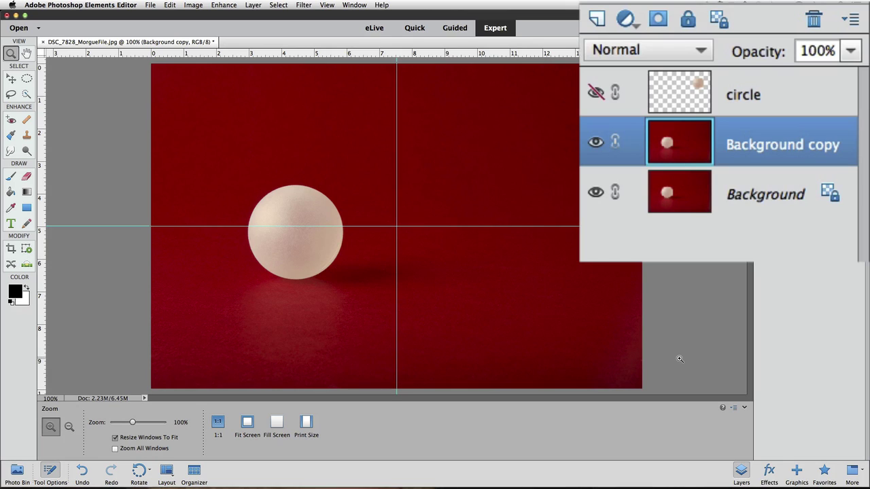
- Delete the Background copy layer, then free-transform the Background, converting it to Layer 0
left_click_drag(693, 150, 781, 51)
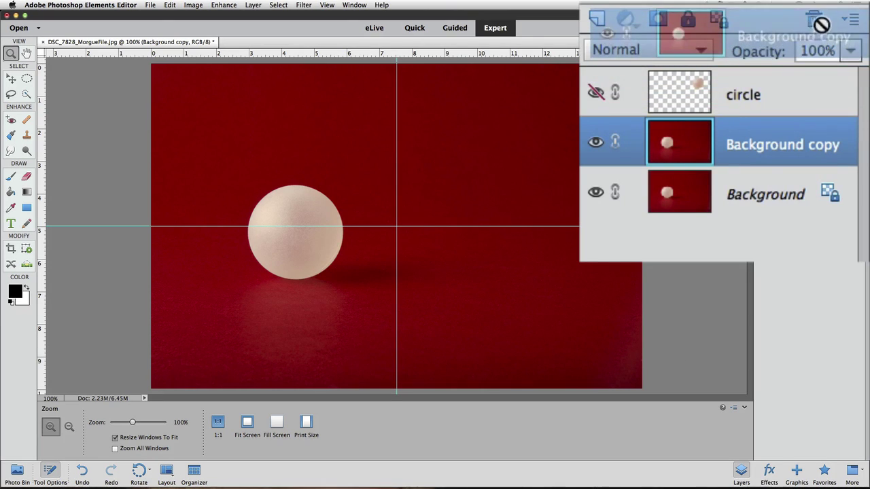
left_click_drag(821, 22, 818, 20)
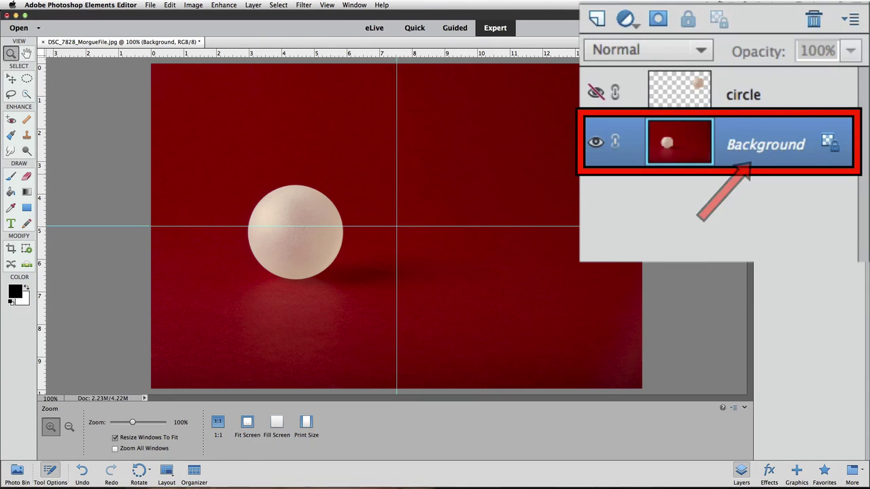
key("super+t")
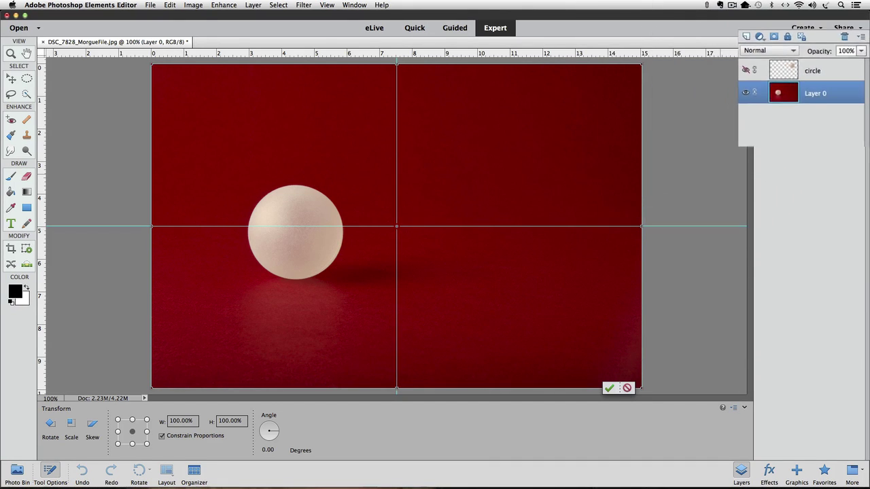
- Cancel the transform and undo New Layer to restore the locked Background
left_click(627, 388)
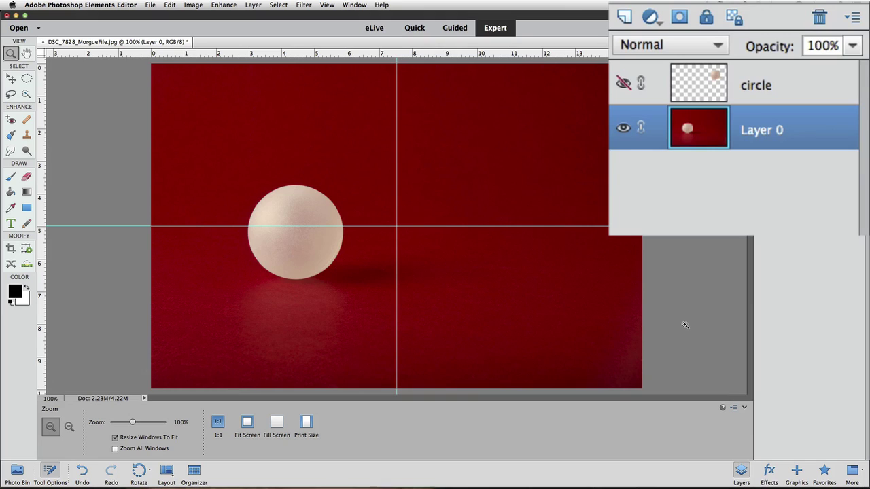
key("super+z")
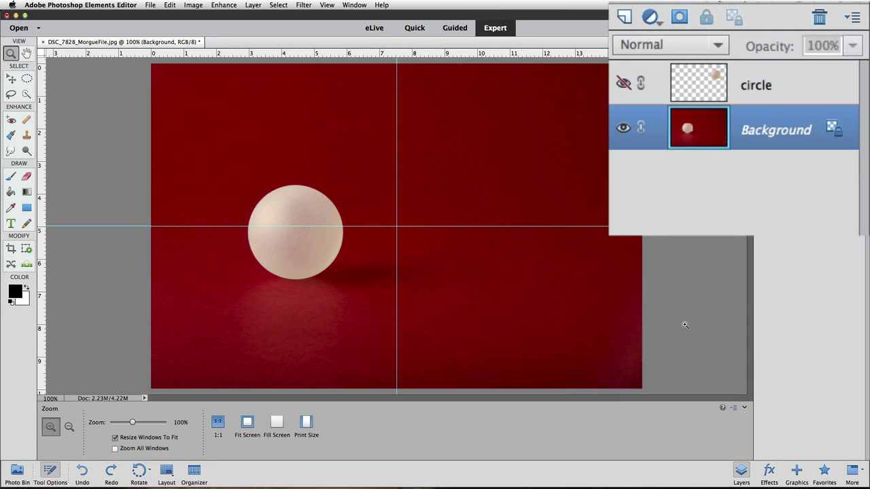
- Hide Background, show the circle layer, and select circle as the active layer
left_click(622, 127)
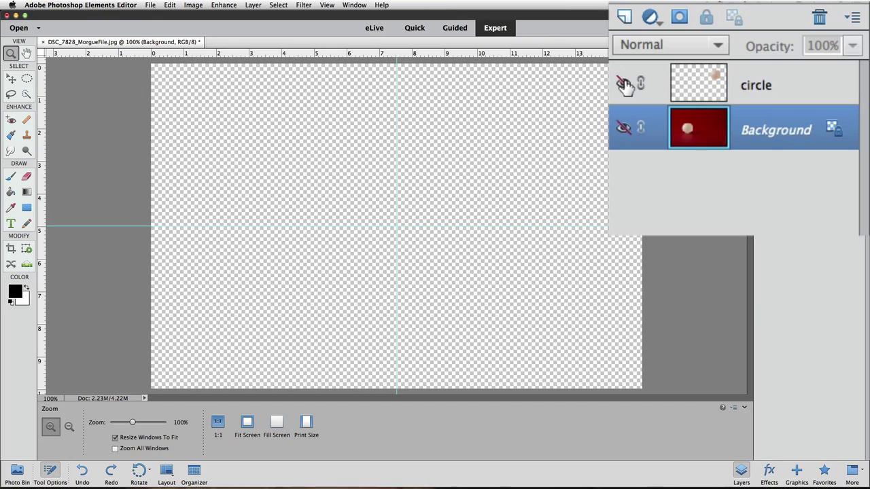
left_click(623, 84)
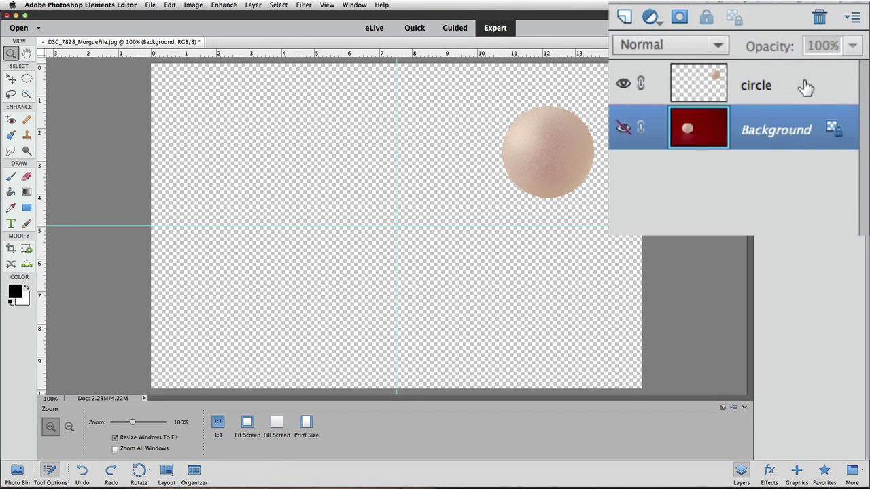
left_click(759, 94)
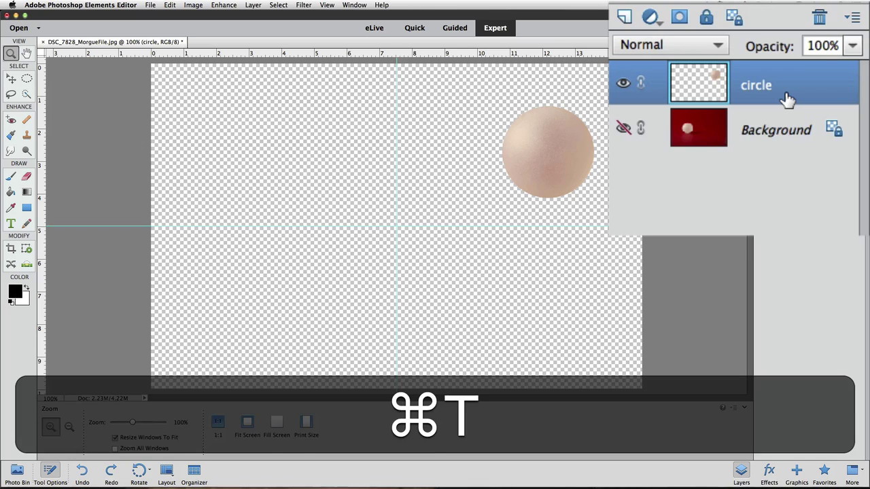
- Free-transform the circle layer and drag vertical and horizontal guides to the ball's centre
key("super+t")
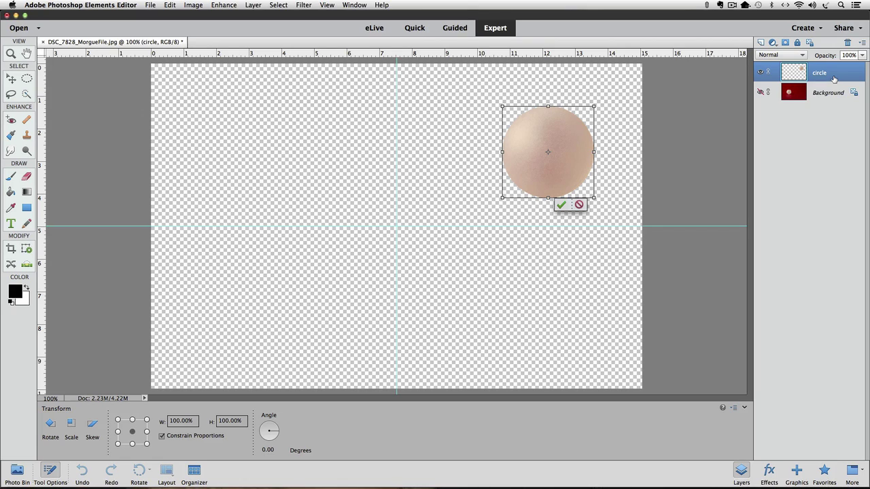
left_click_drag(41, 136, 549, 124)
left_click_drag(573, 57, 586, 152)
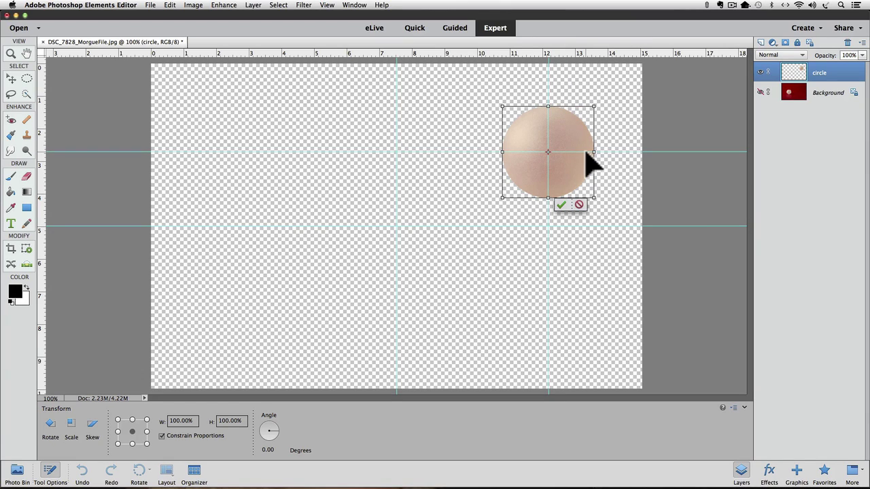
- Cancel the transform and make the Background layer visible again
key("z")
left_click(579, 204)
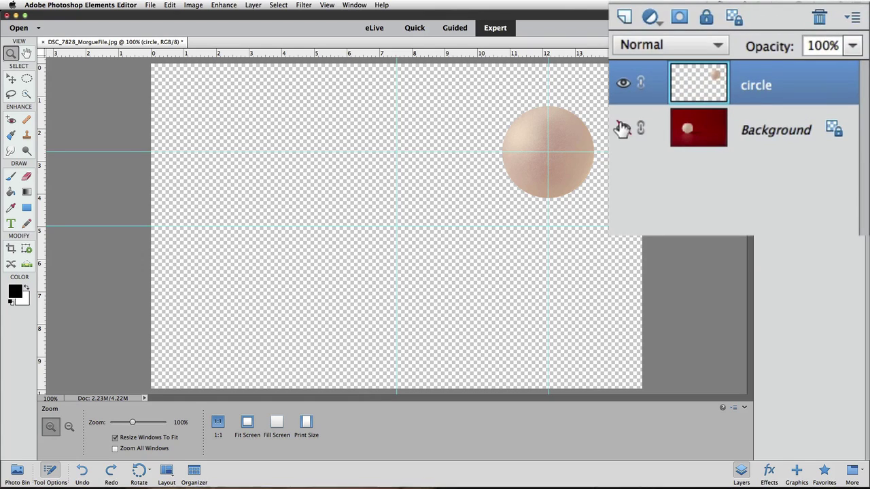
left_click(760, 93)
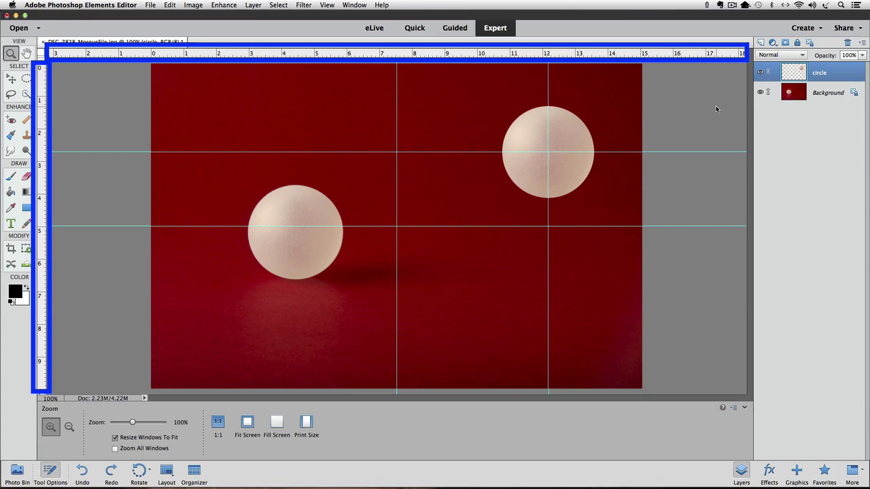
- Hide the rulers with Shift+Cmd+R, leaving only the image and its guides
key("shift+super")
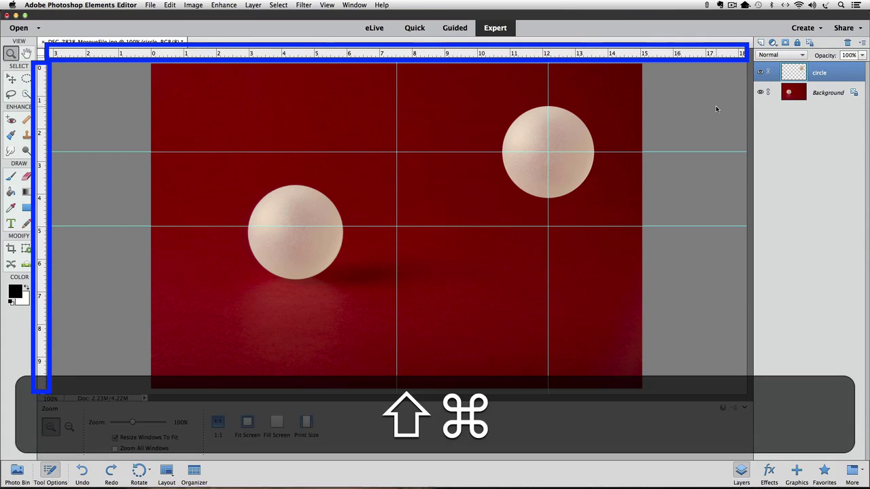
key("shift+super+r")
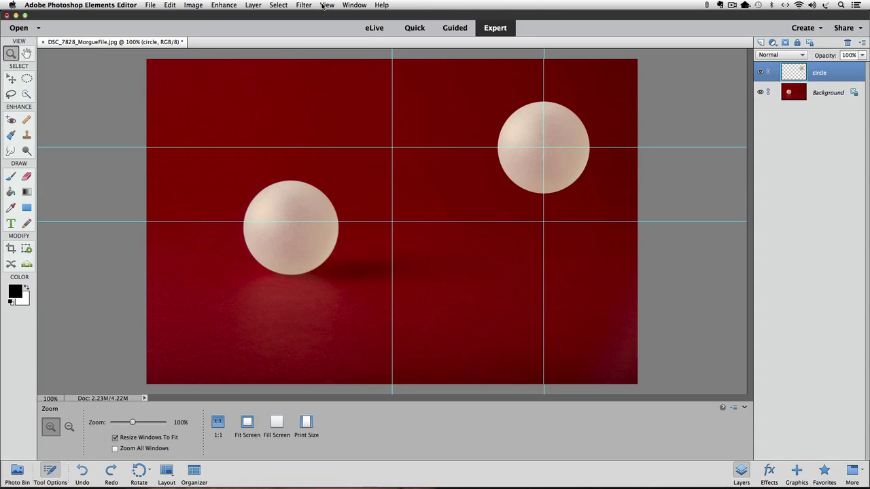
- Clear all guides from the View menu, then undo with Cmd+Z to bring them back
left_click(294, 8)
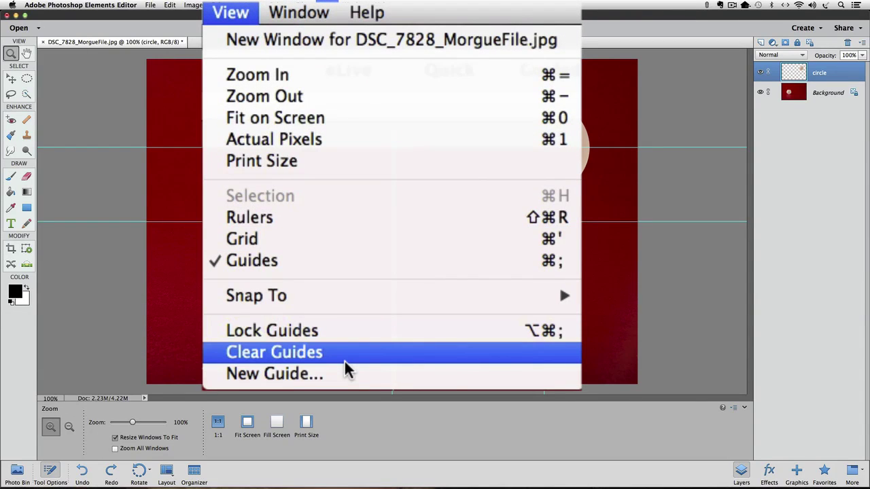
left_click(345, 361)
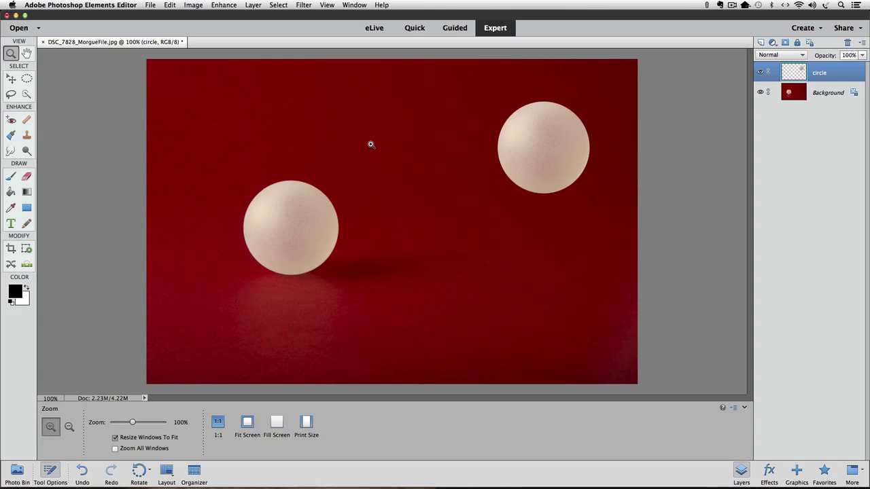
key("super")
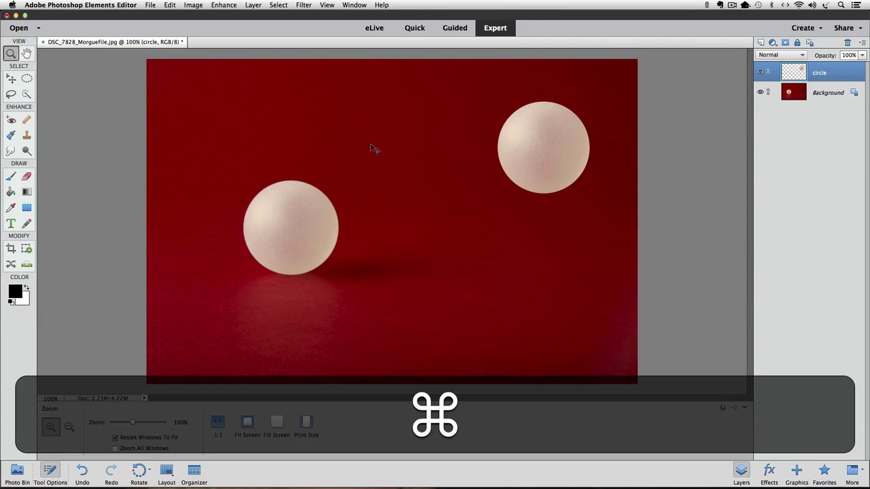
key("super+z")
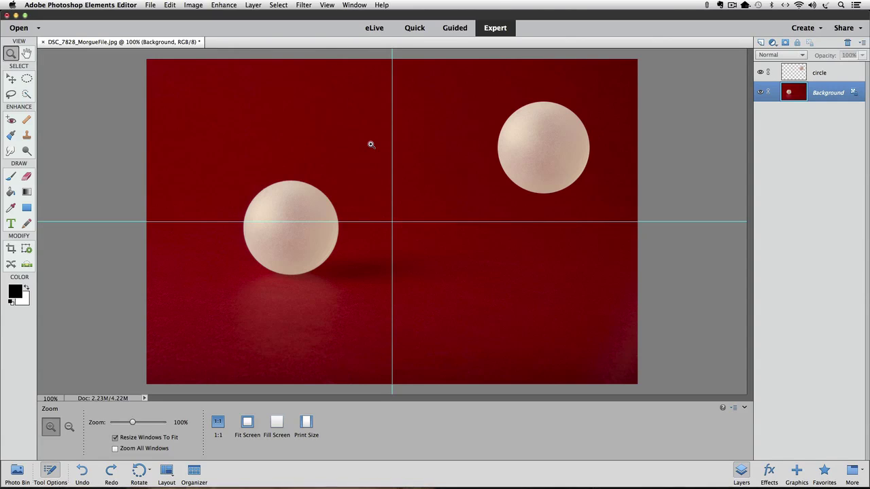
- With the Move tool, drag the vertical guide off the right edge and the horizontal guide off the top
left_click(11, 80)
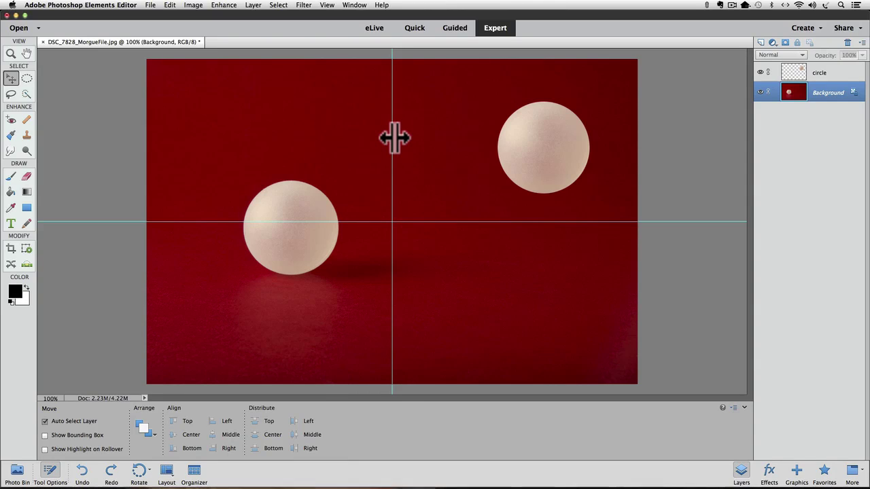
left_click_drag(395, 138, 712, 139)
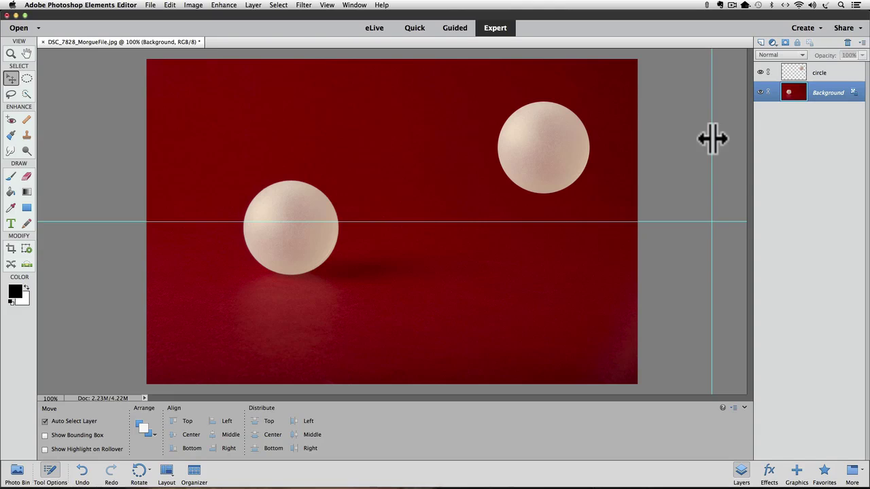
left_click_drag(714, 140, 778, 145)
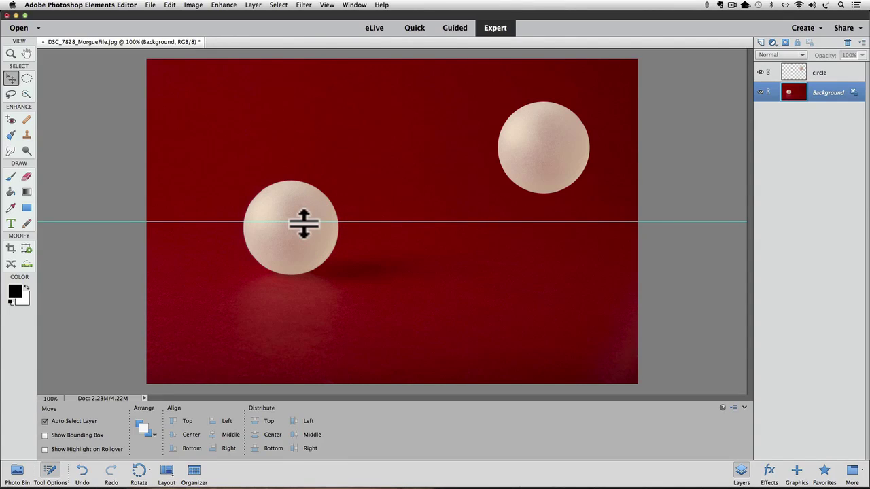
left_click_drag(301, 221, 309, 181)
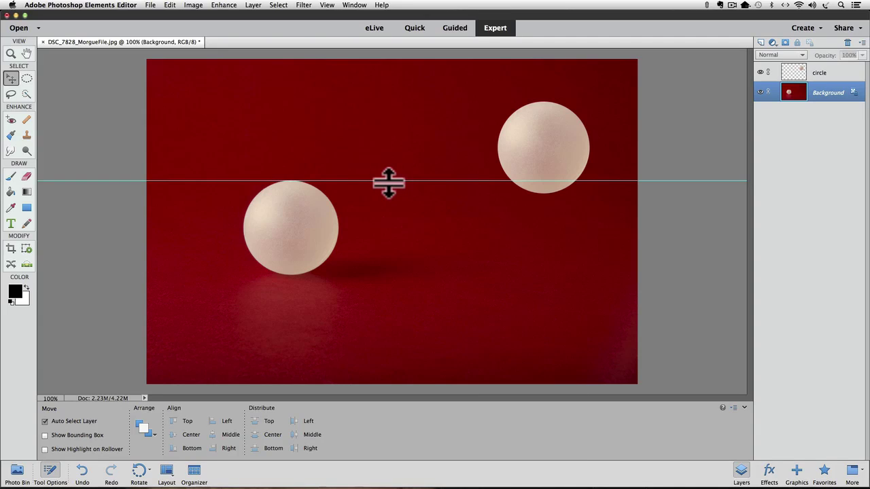
left_click_drag(388, 182, 402, 38)
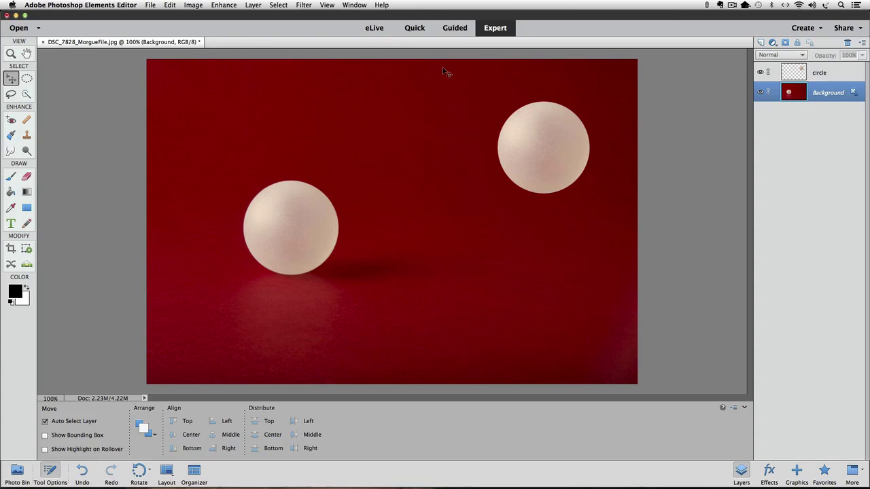
- Hide the circle layer and brush the lower white ball with the Quick Selection tool
left_click(761, 72)
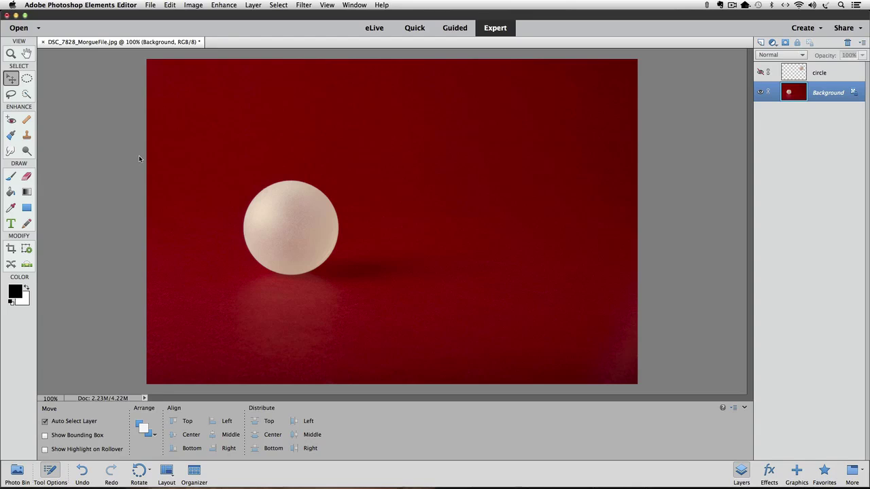
left_click(35, 94)
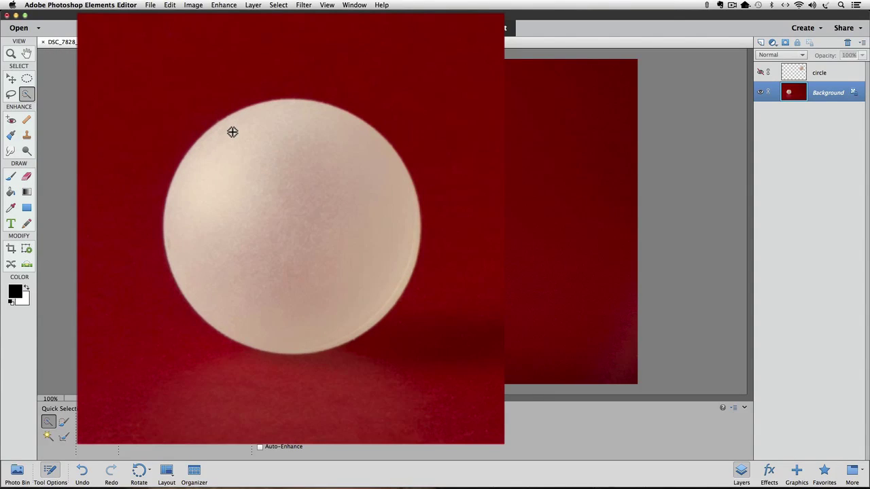
left_click_drag(232, 132, 262, 237)
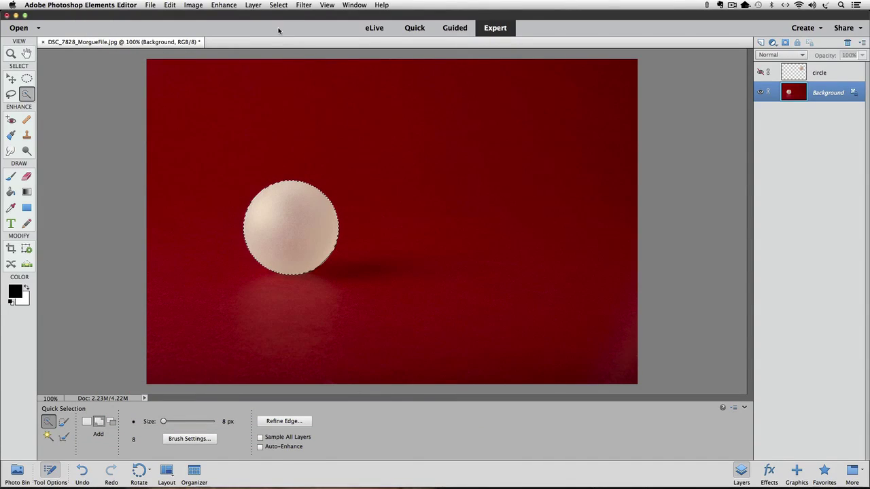
left_click(278, 6)
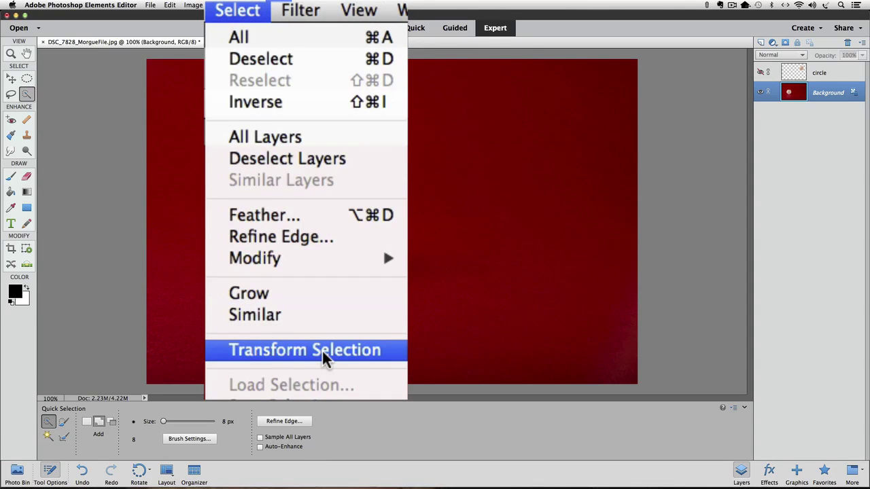
left_click(322, 352)
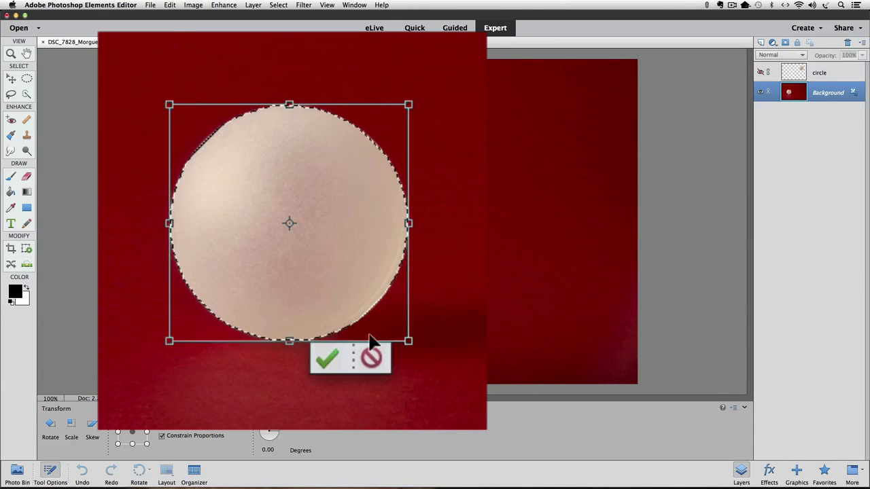
left_click(371, 359)
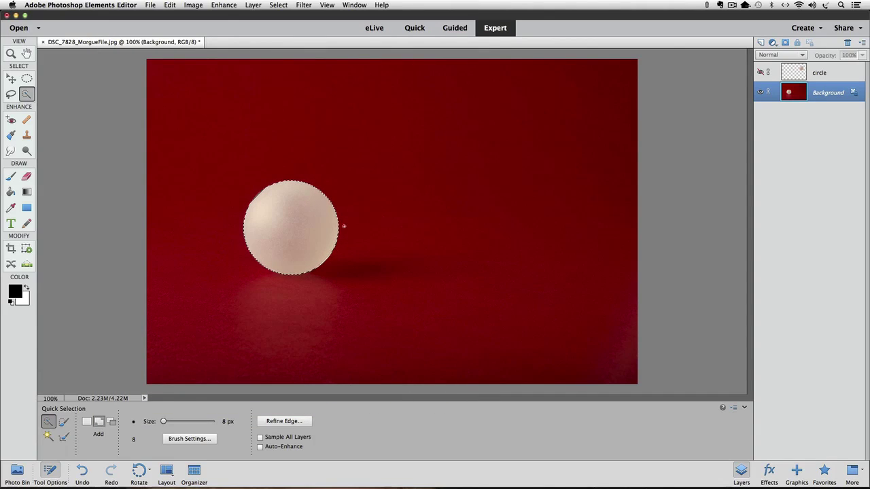
- Choose Select > Deselect to drop the lower ball's selection
left_click(278, 4)
left_click(269, 49)
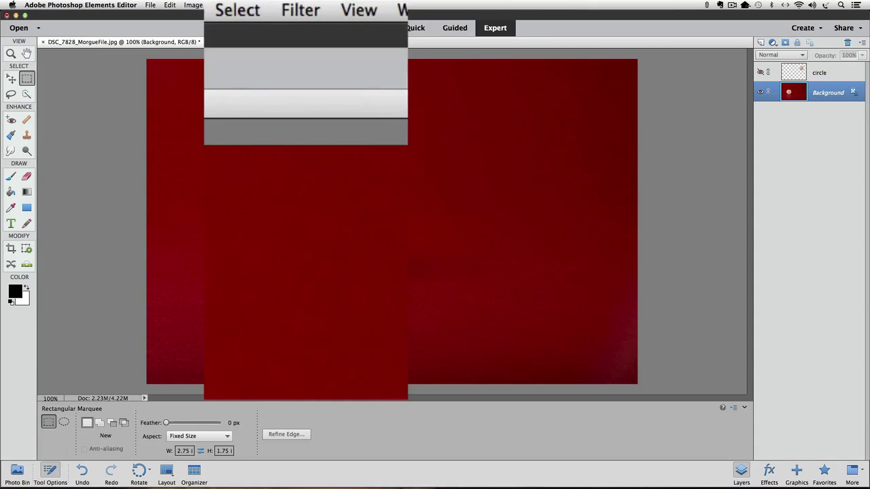